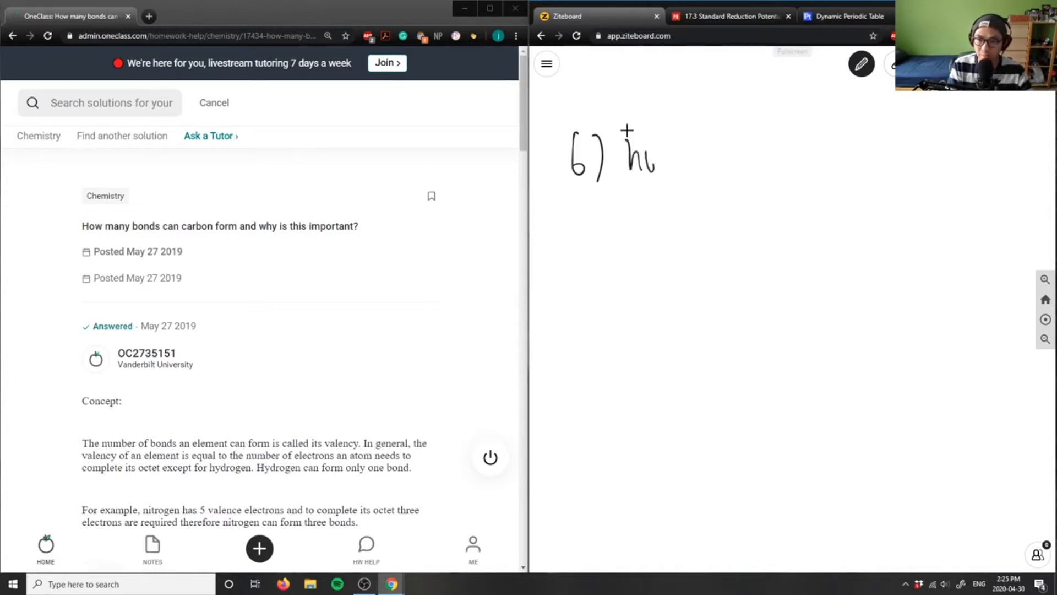
- Handwrite the question '6) how many bonds can carbon form and why?' on the board
mouse_move(761, 139)
mouse_down()
mouse_move(762, 167)
mouse_move(974, 159)
mouse_up()
mouse_move(623, 204)
mouse_down()
mouse_move(621, 248)
mouse_move(655, 243)
mouse_move(635, 226)
mouse_move(644, 241)
mouse_move(680, 238)
mouse_up()
key(ctrl+z)
key(ctrl+z)
mouse_move(710, 216)
mouse_down()
mouse_move(712, 240)
mouse_move(730, 235)
mouse_up()
mouse_move(743, 203)
mouse_down()
mouse_move(740, 237)
mouse_move(801, 230)
mouse_up()
drag(801, 207, 826, 248)
drag(838, 195, 848, 222)
click(851, 231)
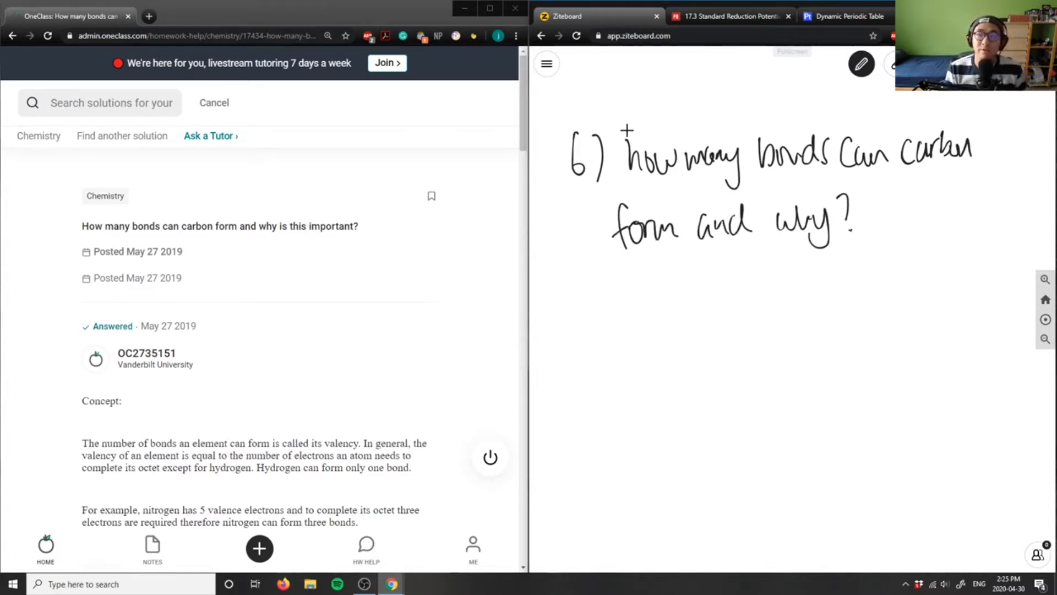
drag(859, 144, 886, 161)
- Write 'C :' below the question and bring up the periodic table site
drag(621, 130, 634, 130)
mouse_move(583, 326)
mouse_down()
mouse_move(604, 324)
mouse_move(607, 345)
mouse_up()
click(620, 315)
click(625, 324)
click(836, 17)
drag(836, 16, 727, 17)
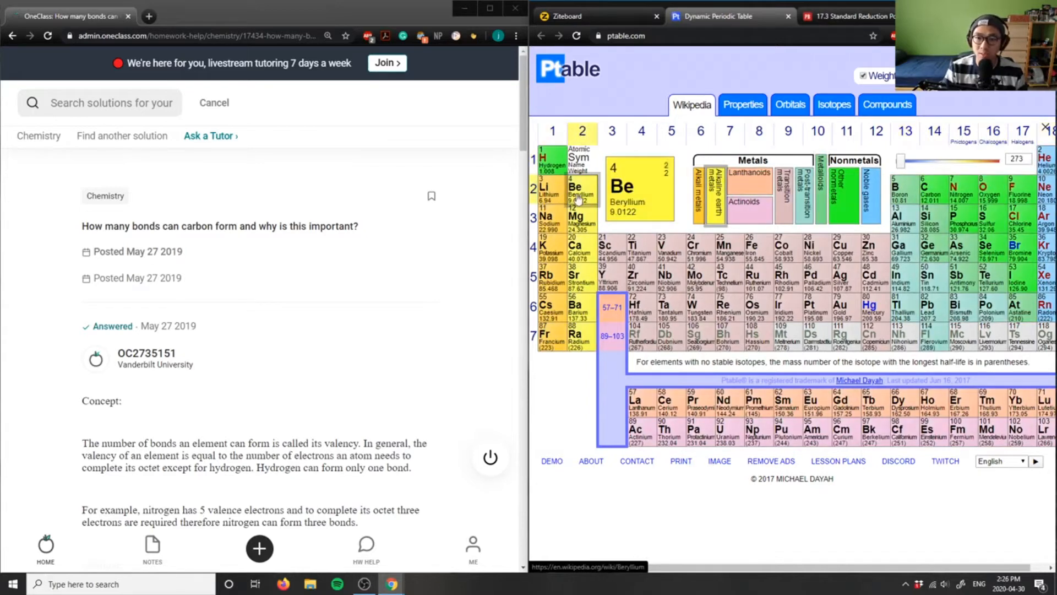
- Write carbon's configuration '[1s² 2s² 2p²' after 'C :' on the whiteboard, then check the periodic table
click(578, 16)
drag(656, 301, 655, 331)
key(ctrl+z)
drag(658, 293, 661, 344)
mouse_move(672, 304)
mouse_down()
mouse_move(671, 335)
mouse_move(711, 315)
mouse_up()
drag(715, 302, 731, 334)
mouse_move(730, 307)
mouse_down()
mouse_move(744, 334)
mouse_move(754, 304)
mouse_move(780, 329)
mouse_up()
mouse_move(782, 302)
mouse_down()
mouse_move(789, 346)
mouse_move(809, 306)
mouse_up()
click(718, 16)
- Close the configuration with ']' and begin a second 'C : [1s' line below it
click(579, 16)
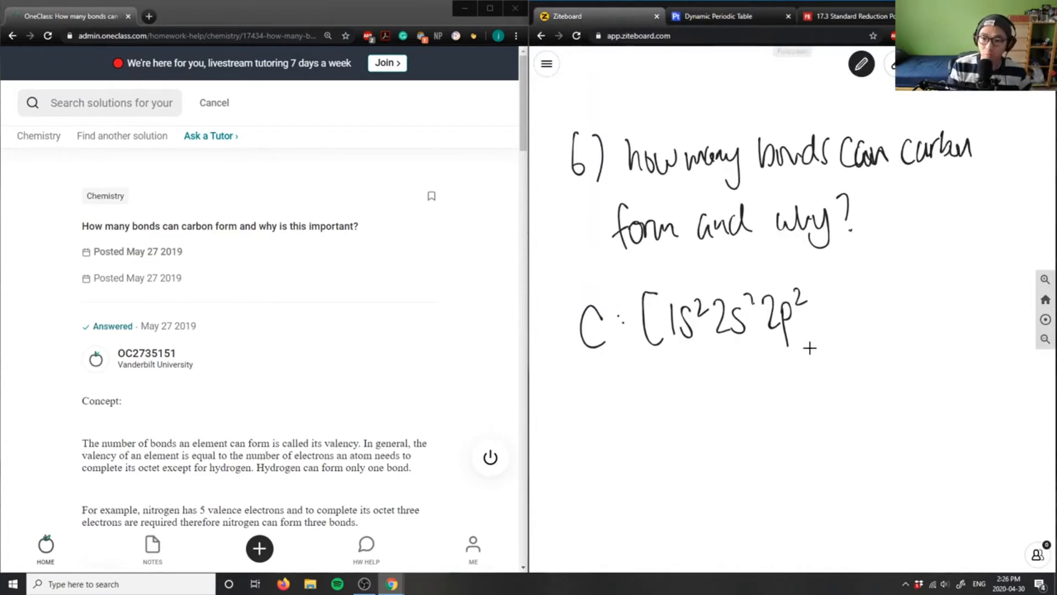
drag(813, 282, 813, 350)
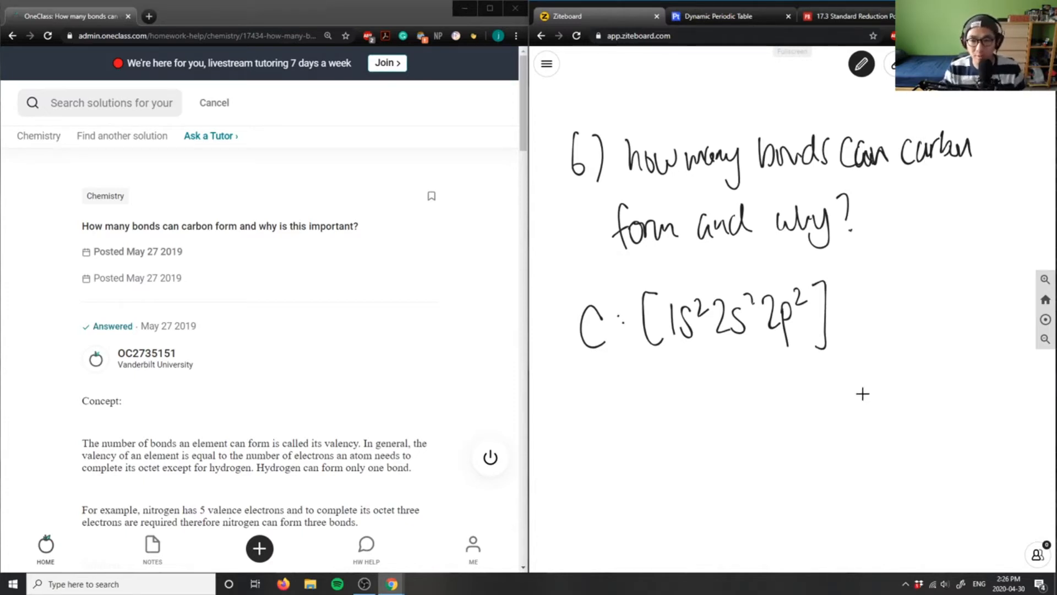
scroll(977, 253, down, 1)
drag(599, 372, 595, 406)
mouse_move(650, 363)
mouse_down()
mouse_move(645, 417)
mouse_move(694, 387)
mouse_up()
- Replace the second line with an orbital diagram: paired 1s² and 2s², two single arrows in 2p²
key(ctrl+z)
key(ctrl+z)
key(ctrl+z)
key(ctrl+z)
drag(941, 278, 943, 221)
mouse_move(605, 471)
mouse_down()
mouse_move(627, 472)
mouse_move(620, 512)
mouse_up()
mouse_move(629, 485)
mouse_down()
mouse_move(636, 513)
mouse_move(653, 493)
mouse_up()
drag(607, 435, 611, 468)
drag(598, 354, 625, 354)
mouse_move(599, 365)
mouse_down()
mouse_move(624, 385)
mouse_move(641, 369)
mouse_up()
mouse_move(678, 320)
mouse_down()
mouse_move(692, 317)
mouse_move(709, 357)
mouse_move(725, 357)
mouse_up()
mouse_move(595, 327)
mouse_down()
mouse_move(602, 348)
mouse_move(625, 347)
mouse_up()
mouse_move(682, 286)
mouse_down()
mouse_move(694, 309)
mouse_move(723, 278)
mouse_move(723, 304)
mouse_up()
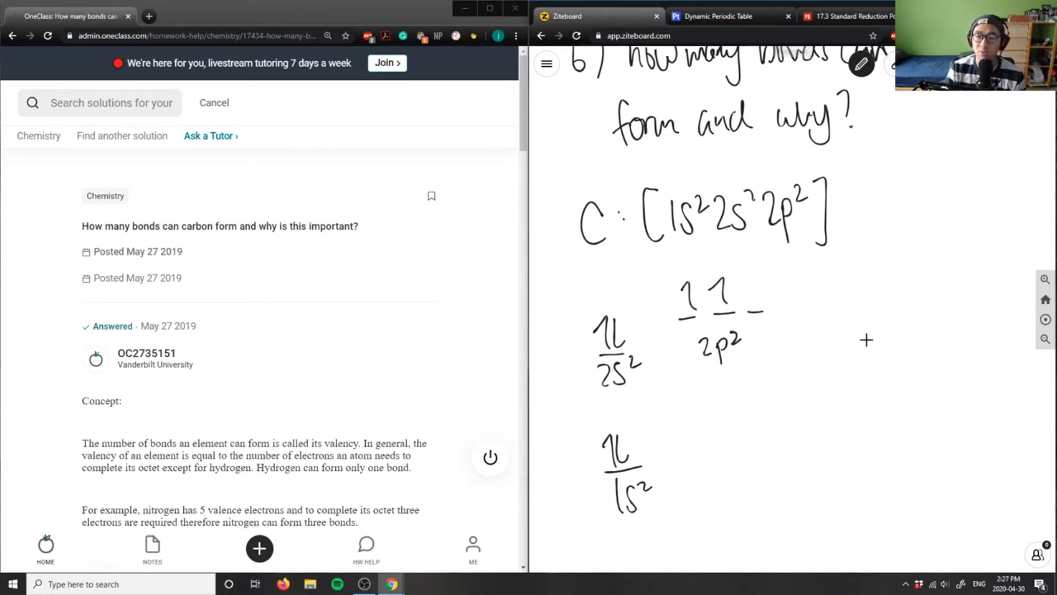
- In blue, draw a 'hybridization' arrow and the paired 1s² orbital on the right
click(860, 64)
click(869, 181)
drag(781, 378, 814, 392)
mouse_move(742, 418)
mouse_down()
mouse_move(765, 446)
mouse_move(786, 430)
mouse_move(857, 415)
mouse_up()
drag(916, 460, 960, 460)
mouse_move(937, 474)
mouse_down()
mouse_move(938, 502)
mouse_move(952, 500)
mouse_up()
drag(923, 431, 923, 453)
drag(932, 431, 957, 450)
- Erase a stray dash and draw four 2sp³ orbitals each holding one electron
drag(988, 254, 944, 186)
click(892, 65)
drag(911, 282, 844, 301)
click(861, 65)
drag(860, 276, 972, 269)
drag(983, 266, 1011, 266)
drag(900, 289, 920, 315)
drag(937, 300, 942, 330)
drag(951, 284, 956, 299)
drag(861, 231, 872, 266)
mouse_move(916, 233)
mouse_down()
mouse_move(931, 266)
mouse_move(998, 264)
mouse_up()
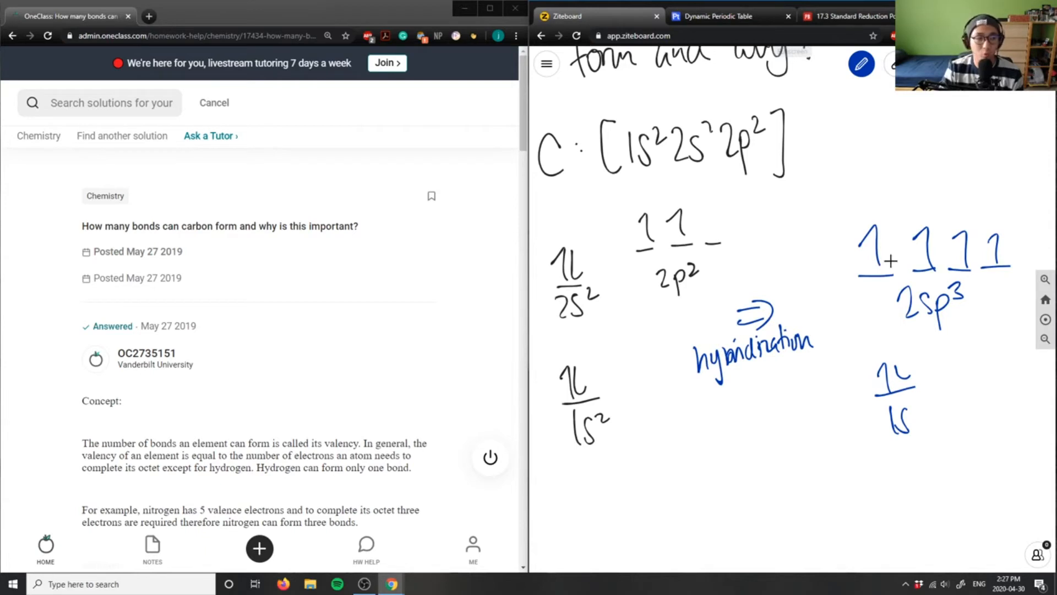
- In red, pair each 2sp³ electron with a down-arrow and write '4 bonds' above the diagram
click(862, 64)
click(886, 177)
drag(884, 228, 901, 263)
drag(935, 231, 951, 266)
mouse_move(972, 229)
mouse_down()
mouse_move(983, 263)
mouse_move(1019, 261)
mouse_up()
mouse_move(869, 163)
mouse_down()
mouse_move(889, 186)
mouse_move(966, 185)
mouse_up()
drag(883, 207, 977, 188)
scroll(860, 190, down, 3)
- In black, write 'CH4 =' and start the central carbon of the methane structure
click(861, 64)
click(831, 193)
click(886, 188)
mouse_move(739, 388)
mouse_down()
mouse_move(748, 419)
mouse_move(776, 403)
mouse_up()
drag(780, 387, 781, 414)
drag(794, 387, 794, 416)
key(ctrl+z)
key(ctrl+z)
key(ctrl+z)
mouse_move(755, 387)
mouse_down()
mouse_move(756, 413)
mouse_move(767, 400)
mouse_up()
mouse_move(766, 385)
mouse_down()
mouse_move(768, 415)
mouse_move(785, 430)
mouse_move(823, 395)
mouse_up()
drag(809, 407, 825, 403)
mouse_move(898, 393)
mouse_down()
mouse_move(904, 413)
mouse_move(935, 388)
mouse_up()
drag(945, 383, 947, 403)
- Draw hydrogens bonded left, above and below the carbon to complete CH4
drag(831, 408, 833, 433)
drag(833, 420, 843, 418)
drag(840, 408, 843, 425)
drag(869, 351, 879, 350)
drag(877, 340, 879, 364)
drag(897, 436, 897, 454)
drag(896, 464, 899, 489)
drag(906, 461, 907, 486)
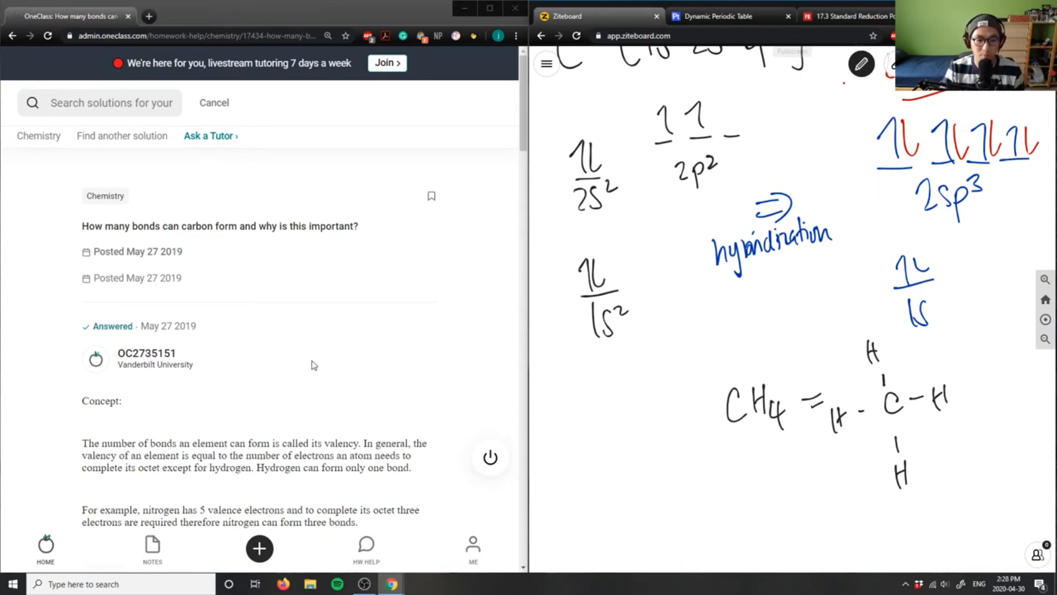
scroll(314, 364, down, 3)
scroll(314, 331, down, 3)
scroll(315, 321, down, 2)
scroll(314, 320, down, 1)
- Briefly highlight the solution's configuration sentence while reading the OneClass answer
drag(287, 244, 281, 269)
click(325, 248)
scroll(325, 239, down, 2)
scroll(330, 264, up, 1)
scroll(367, 353, up, 2)
scroll(361, 352, up, 2)
scroll(358, 350, down, 2)
scroll(219, 384, down, 2)
scroll(249, 365, down, 2)
scroll(265, 284, down, 3)
scroll(268, 289, down, 3)
scroll(277, 293, down, 3)
scroll(286, 299, down, 3)
- Start a comment in the 'Verify solution' box noting the answer is incomplete
click(298, 273)
scroll(784, 290, up, 3)
text(Incomple)
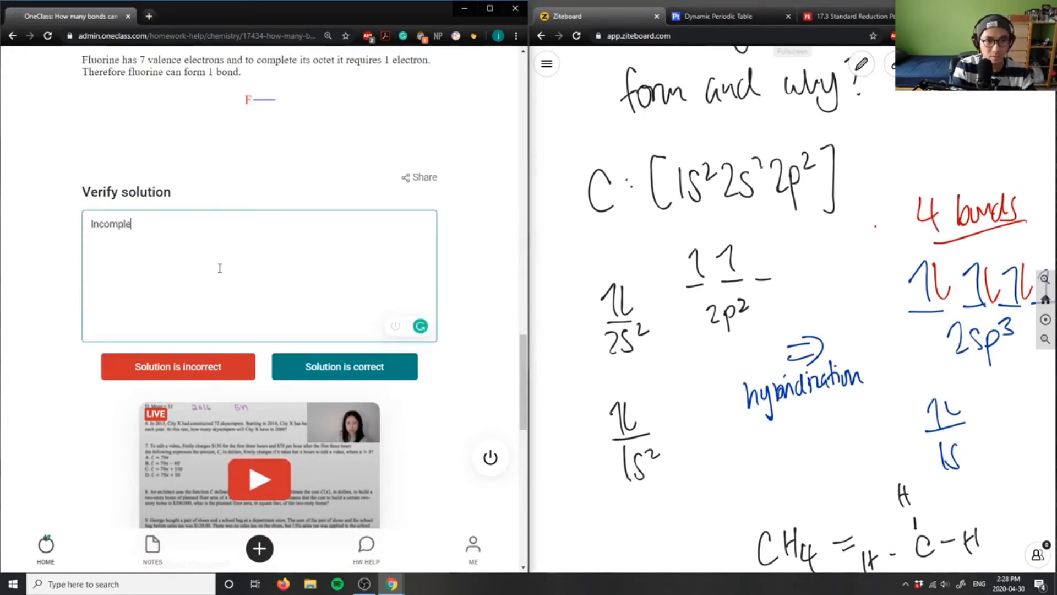